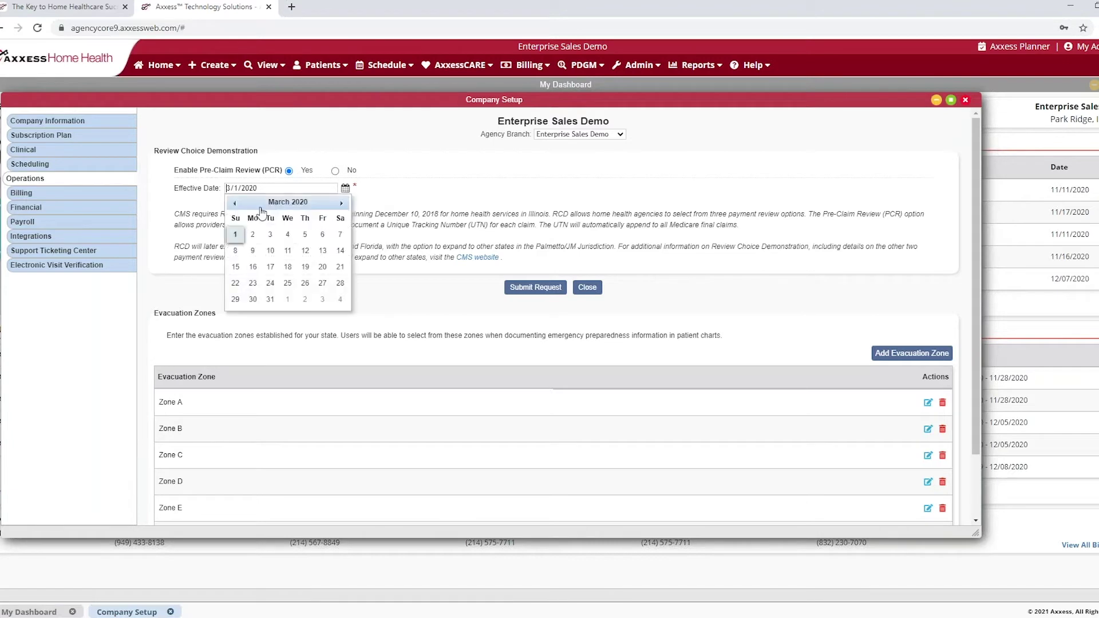
Step: Set the Pre-Claim Review (PCR) effective date to 02/01/2020 and submit the request
left_click(235, 204)
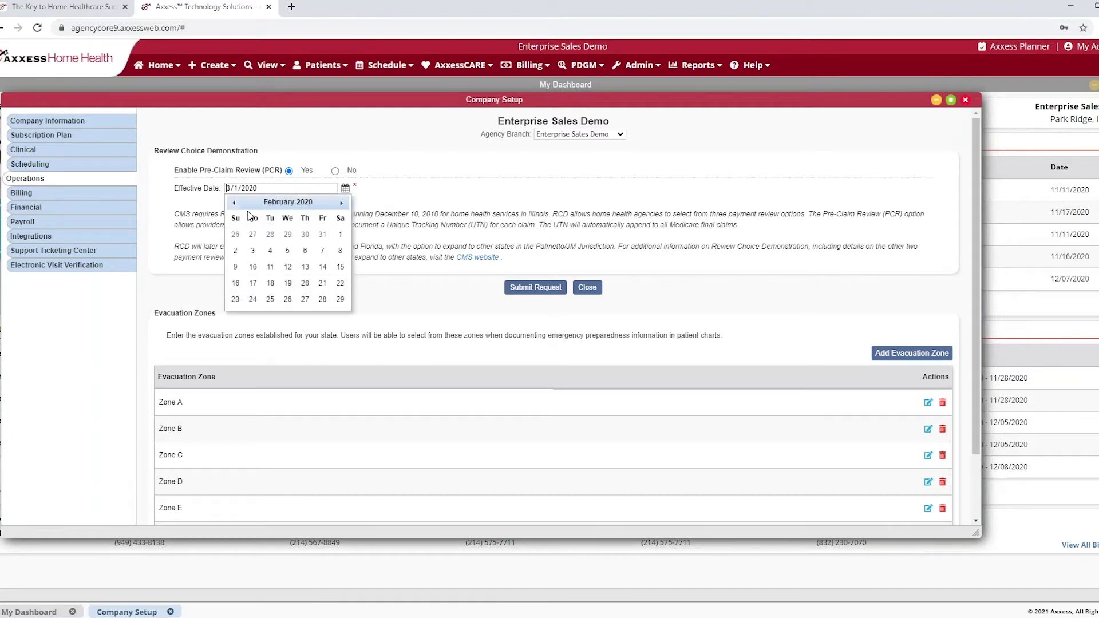
left_click(339, 236)
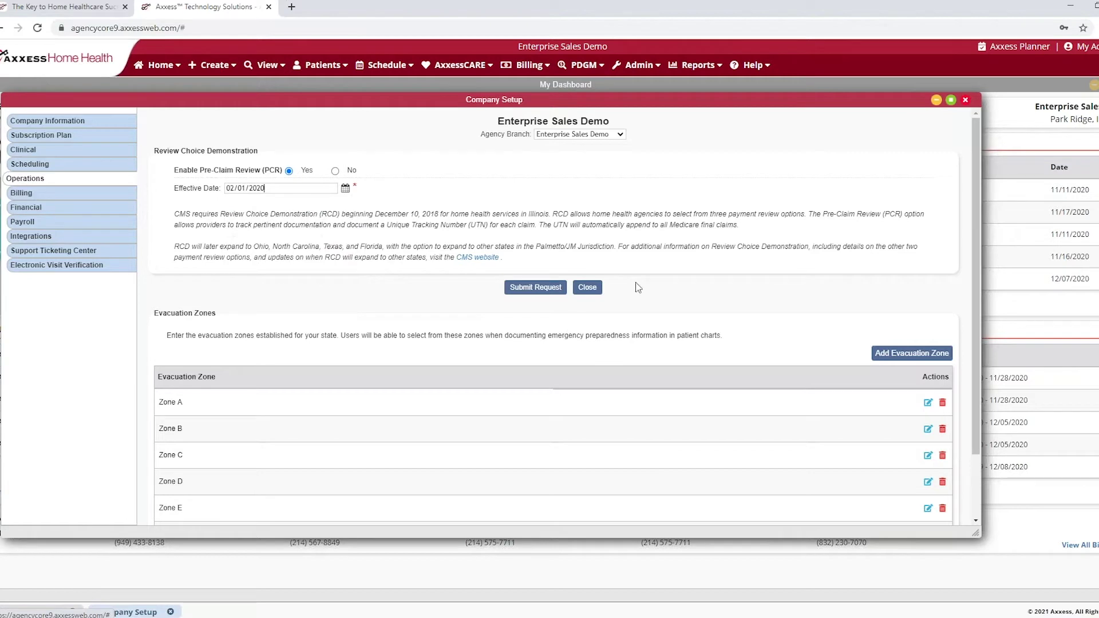
left_click(536, 296)
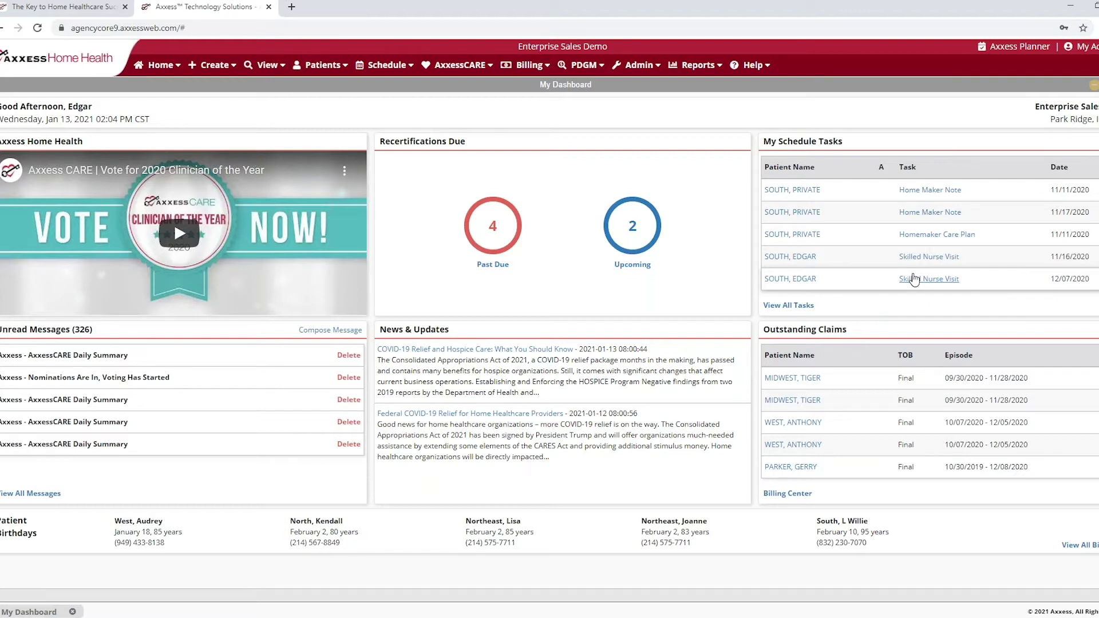
Step: Search the active user list by the Director of Nursing's first name and open that user for editing
mouse_move(647, 67)
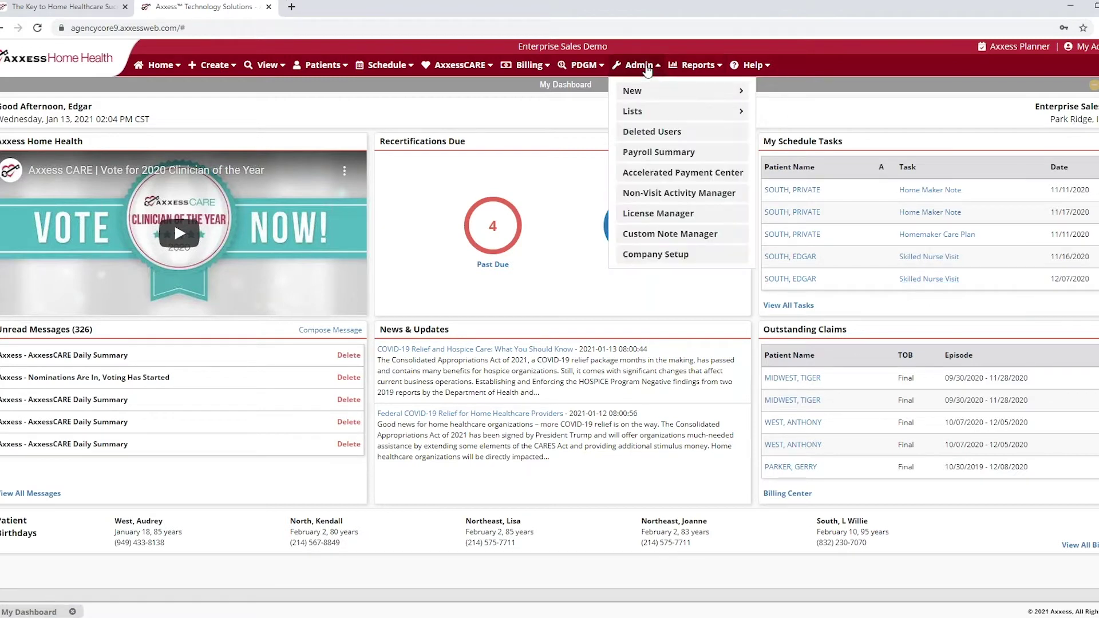
mouse_move(656, 111)
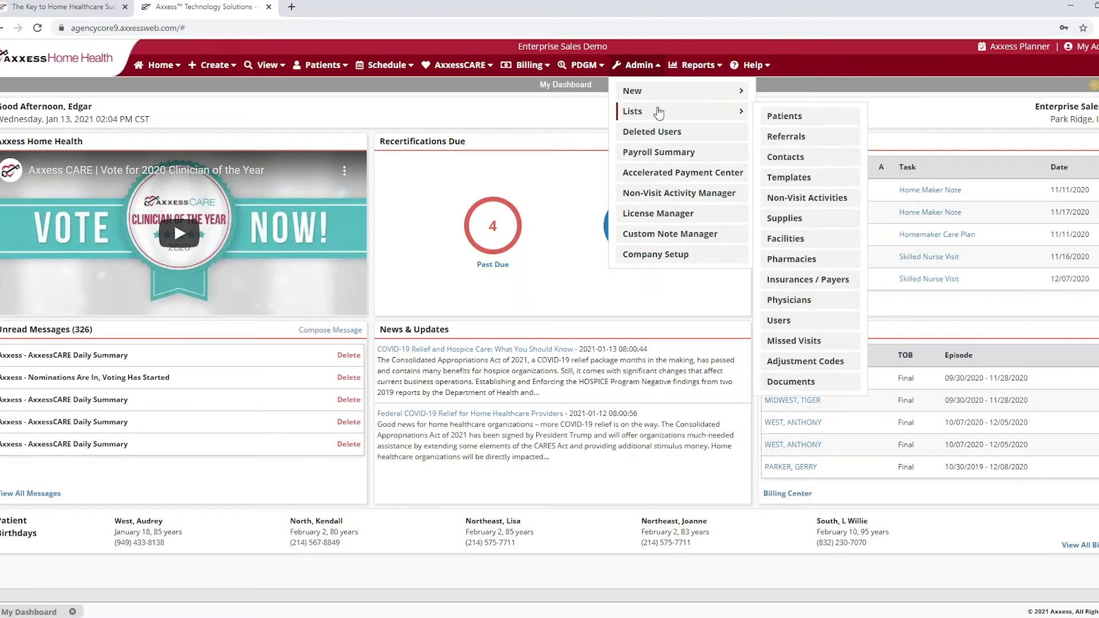
left_click(800, 322)
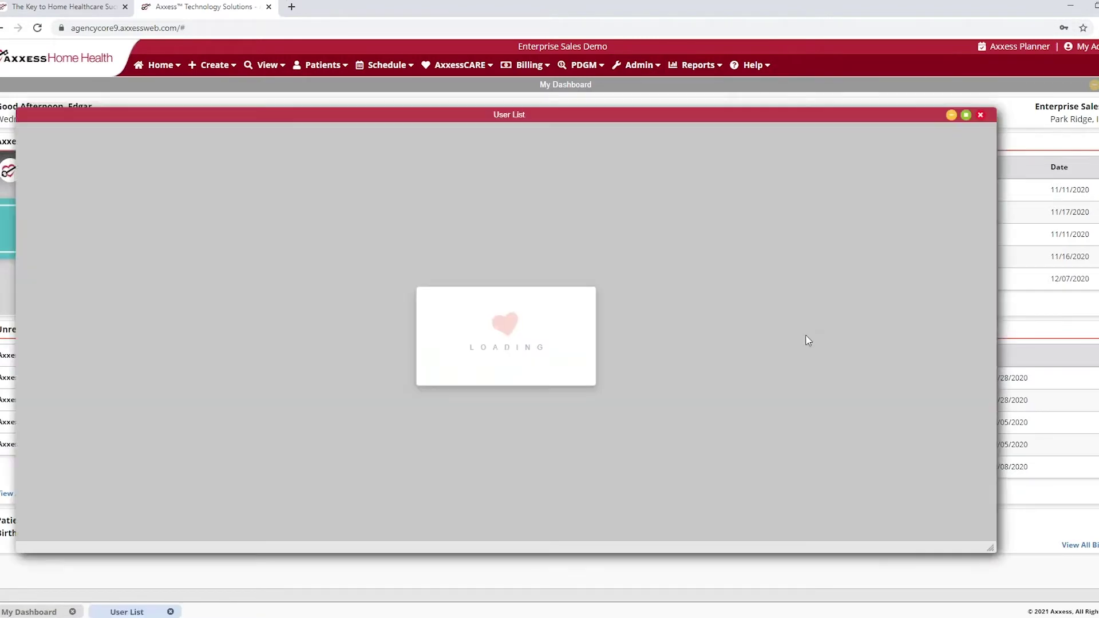
left_click(350, 165)
type("e")
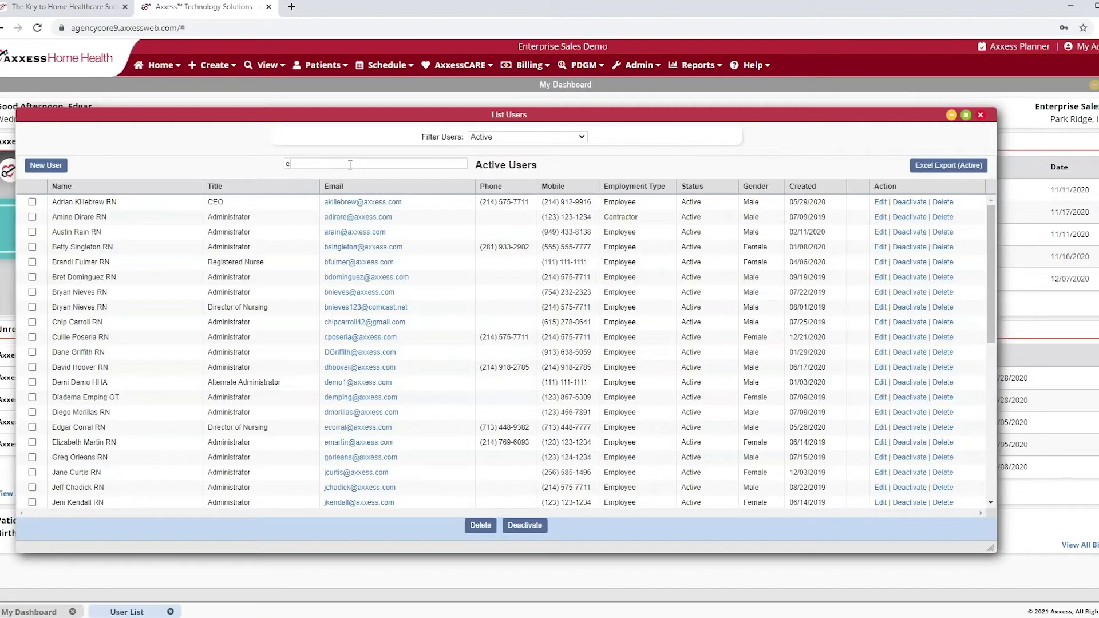
type("dgar")
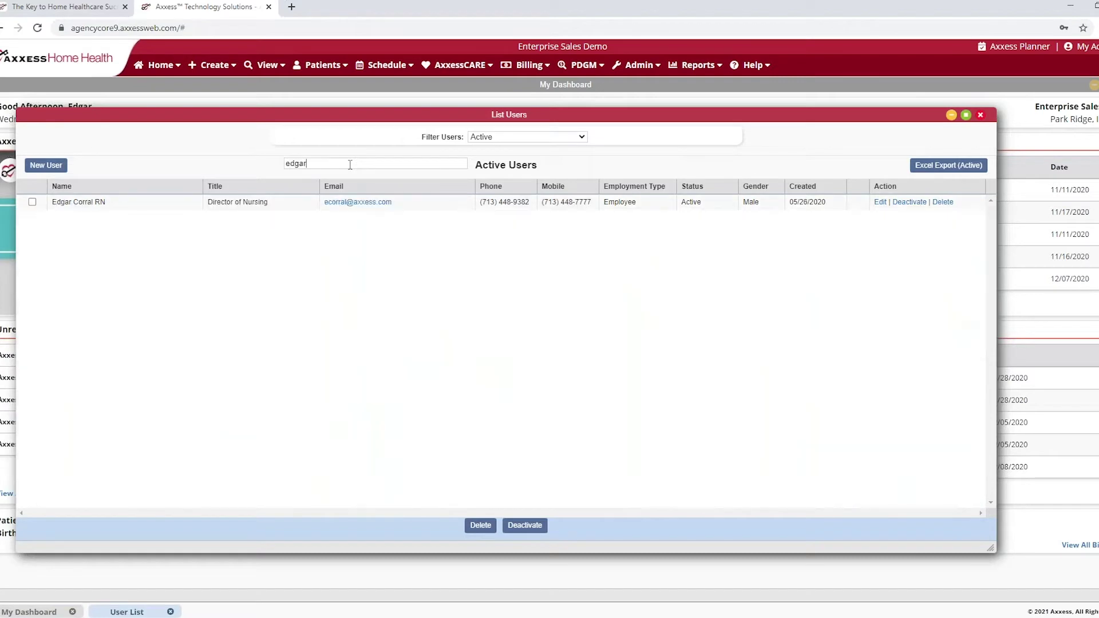
left_click(880, 202)
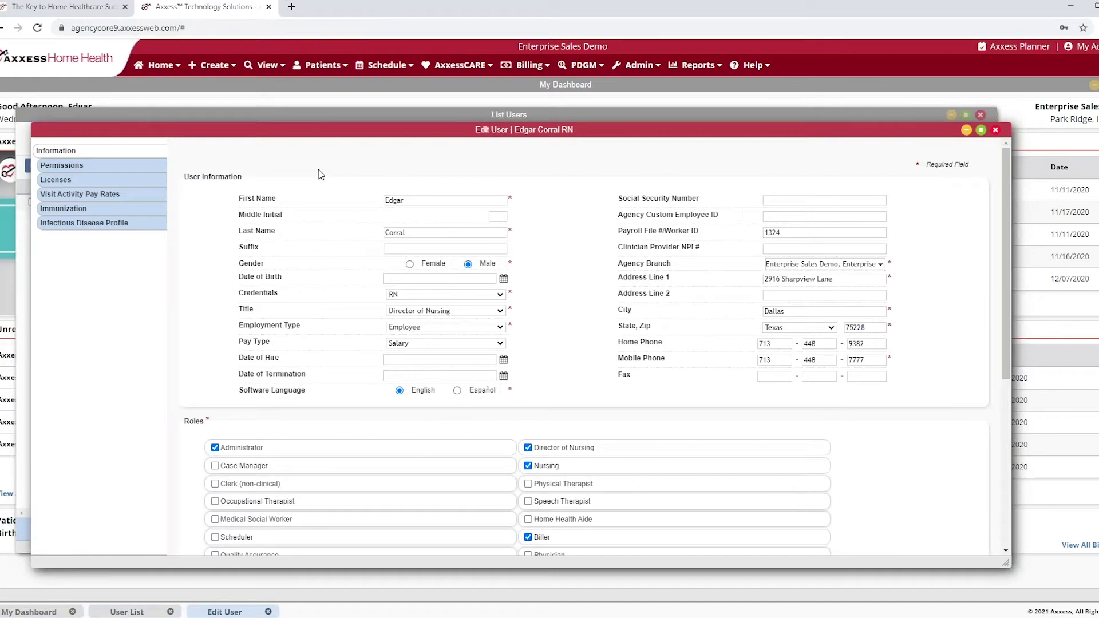
Step: Ensure the Manage Pre-Claim Review (PCR) billing permission is enabled for the user, save the permissions, and close the user record
left_click(122, 166)
scroll(793, 336, "down", 3)
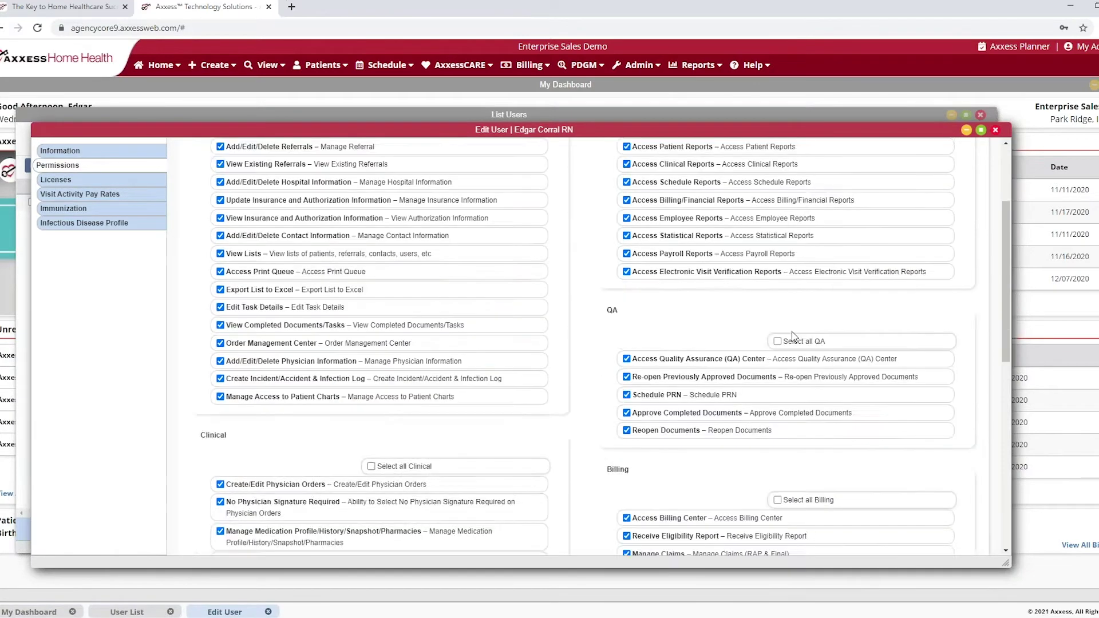
scroll(792, 336, "down", 4)
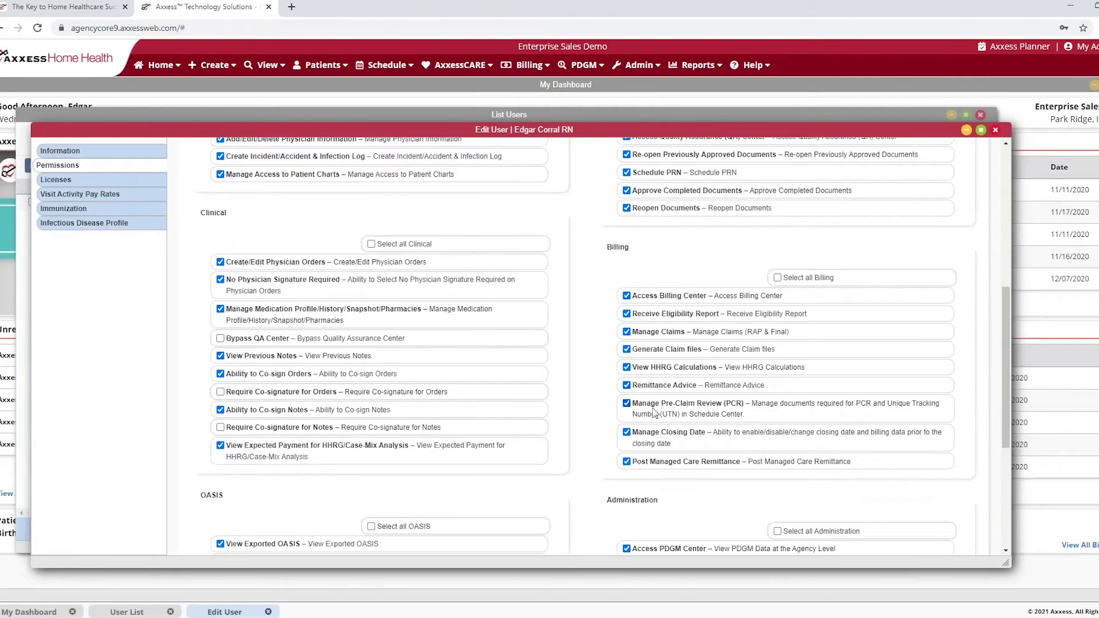
mouse_move(646, 413)
left_click(627, 404)
left_click(626, 404)
scroll(627, 406, "down", 5)
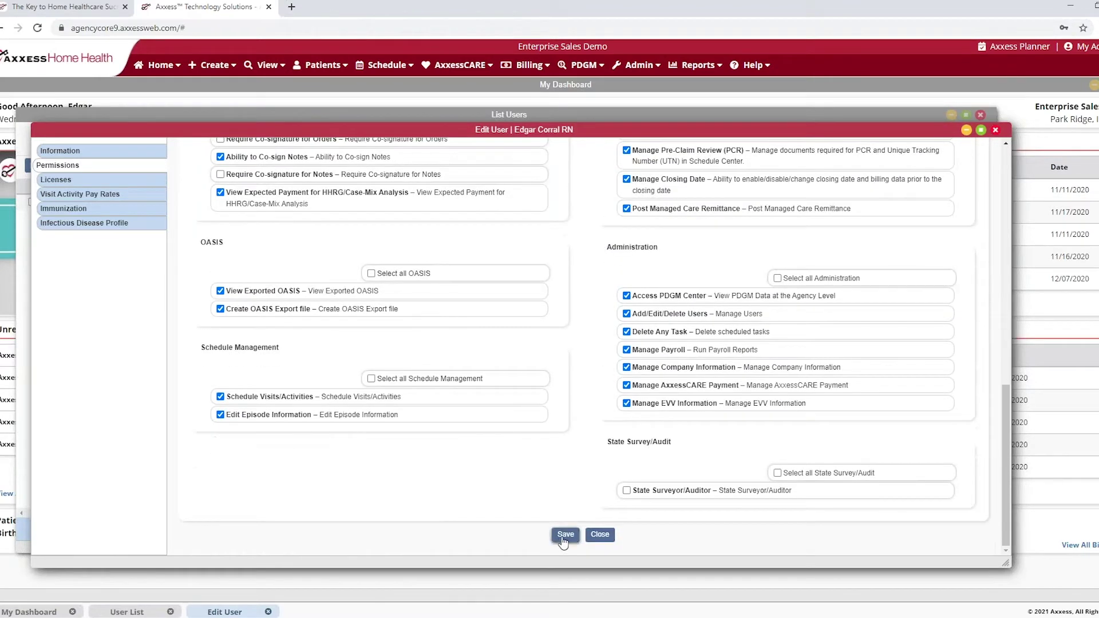
left_click(565, 535)
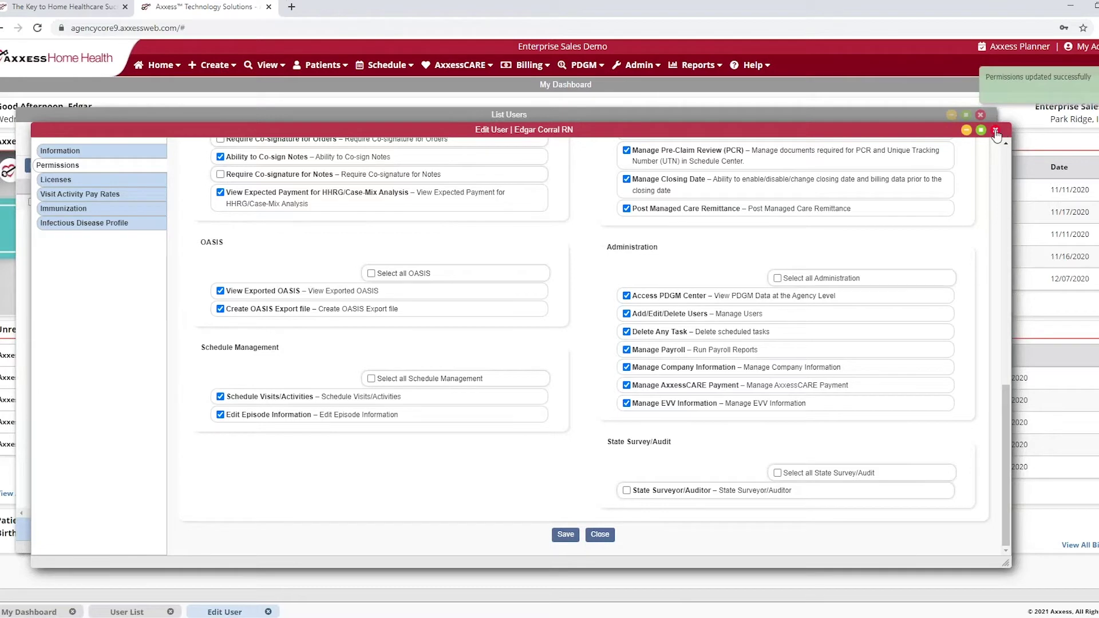
left_click(995, 130)
Step: Go to the Pre-Claim Review Center and open the verification details of the re-opened 1/1/2021 - 3/1/2021 episode
mouse_move(322, 65)
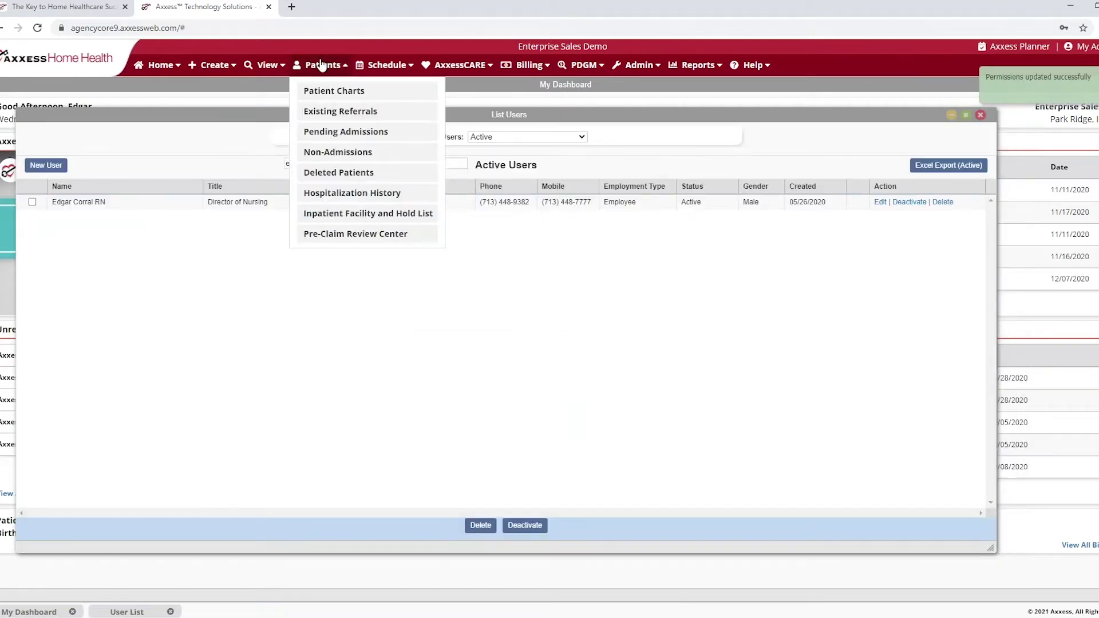
left_click(324, 235)
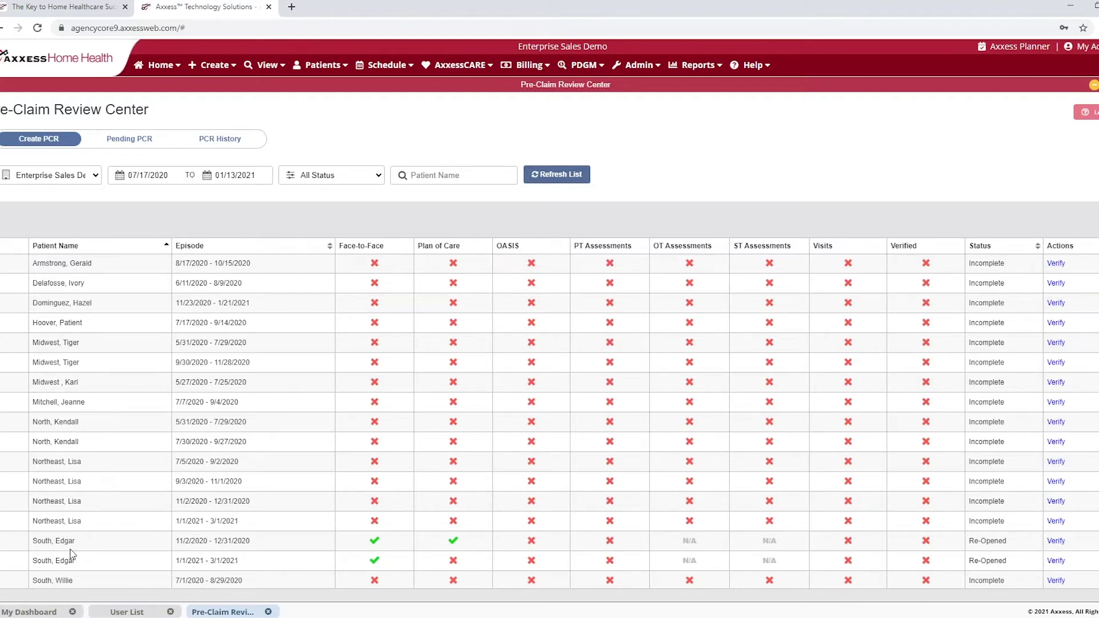
left_click(1055, 562)
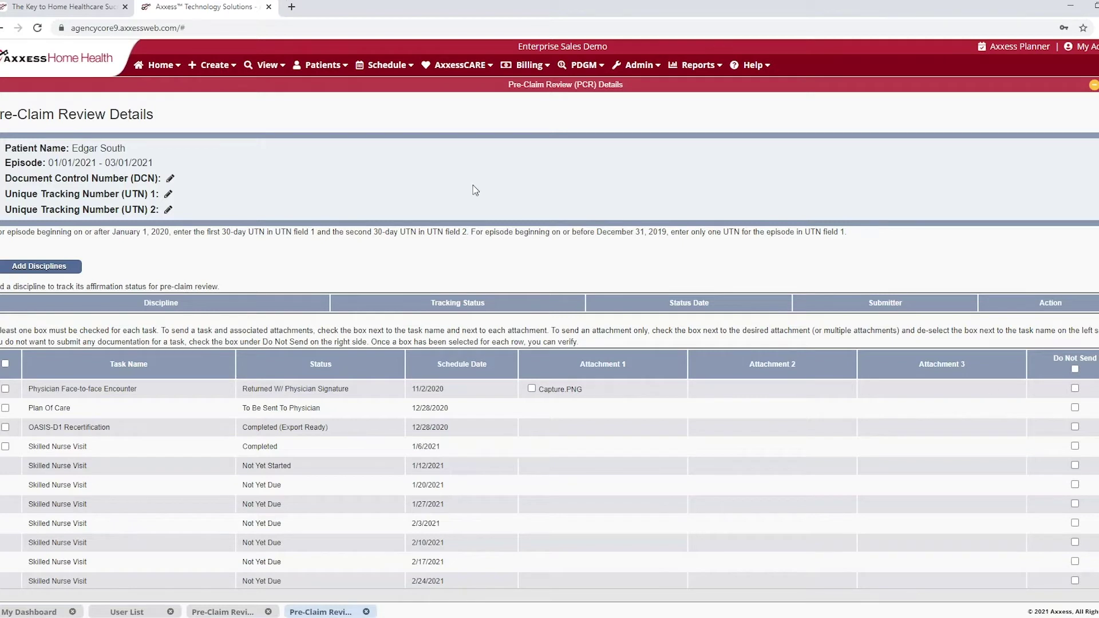
Step: Start adding a discipline to the review, choosing SN with all its G-codes kept selected
left_click(75, 269)
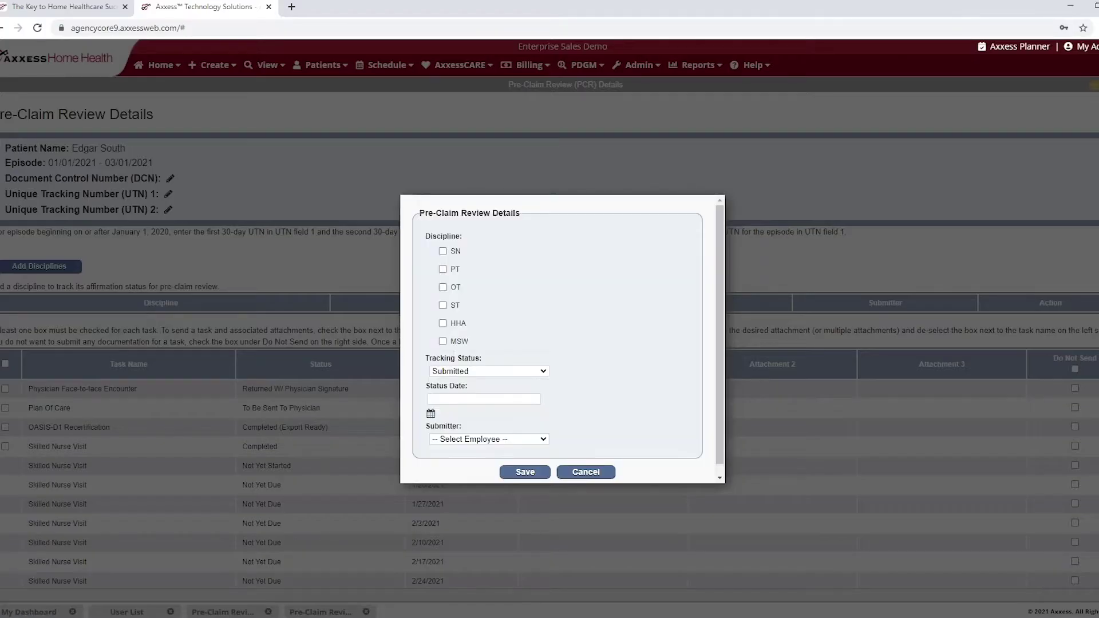
left_click(442, 252)
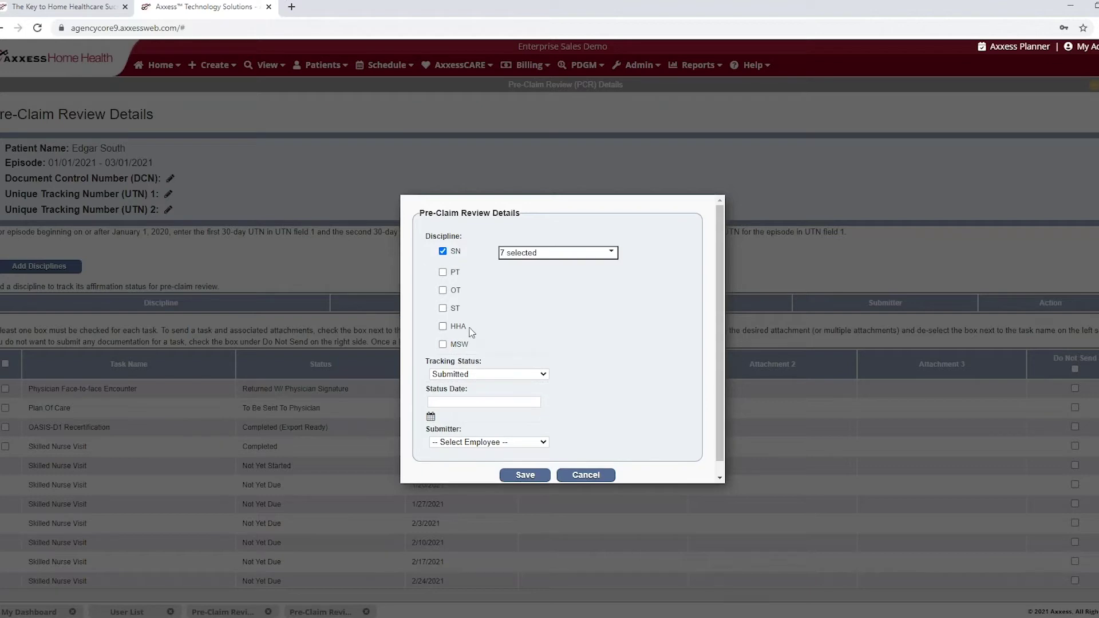
left_click(581, 254)
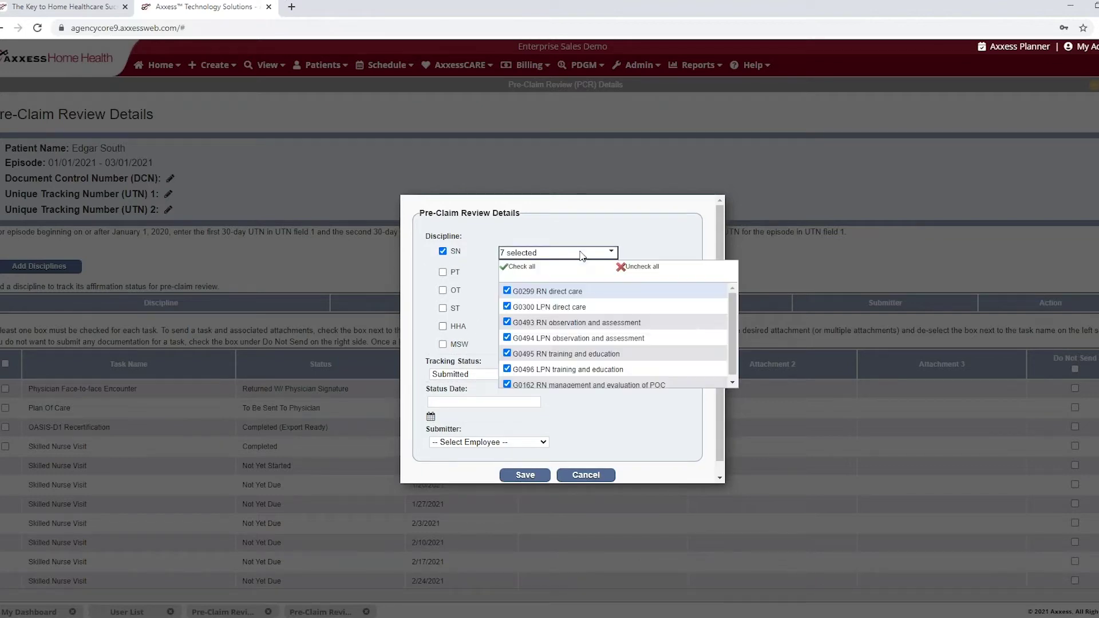
scroll(564, 309, "down", 1)
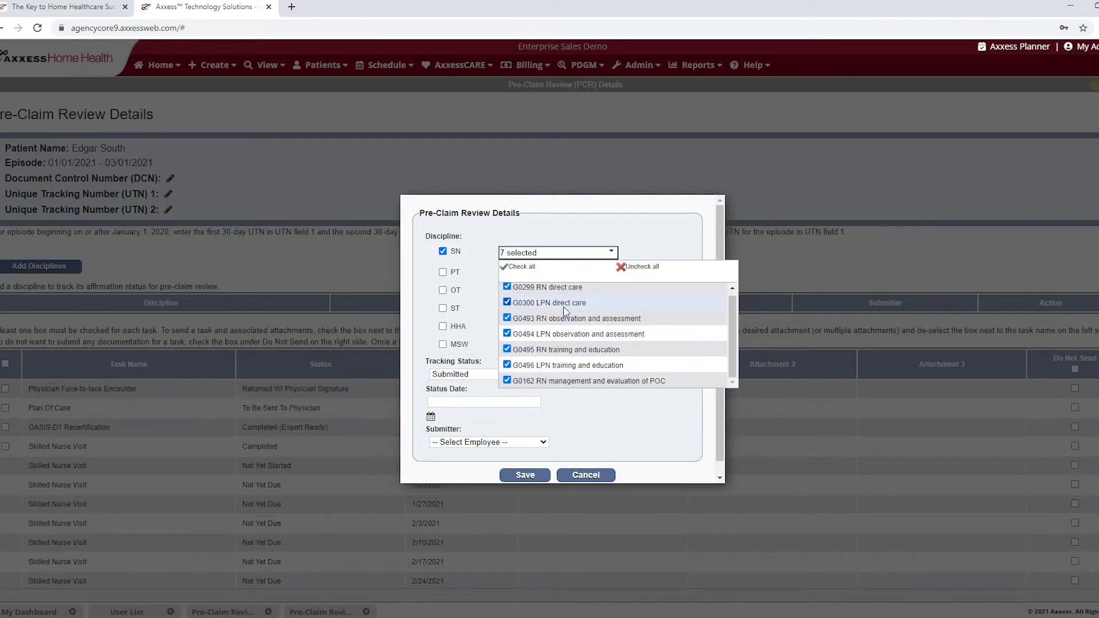
scroll(564, 314, "up", 1)
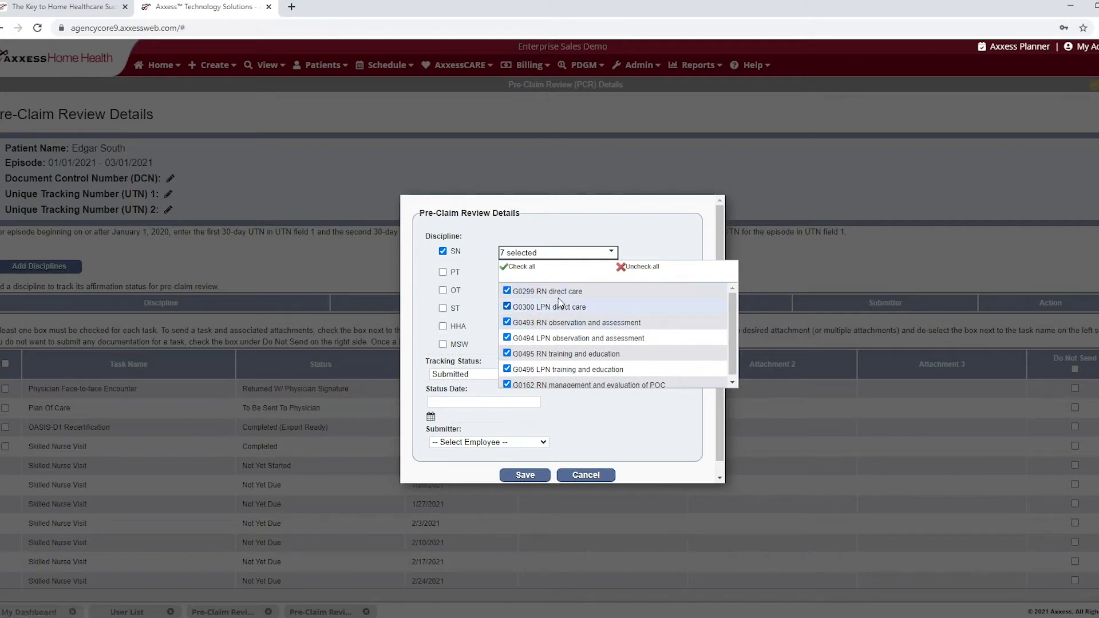
left_click(679, 239)
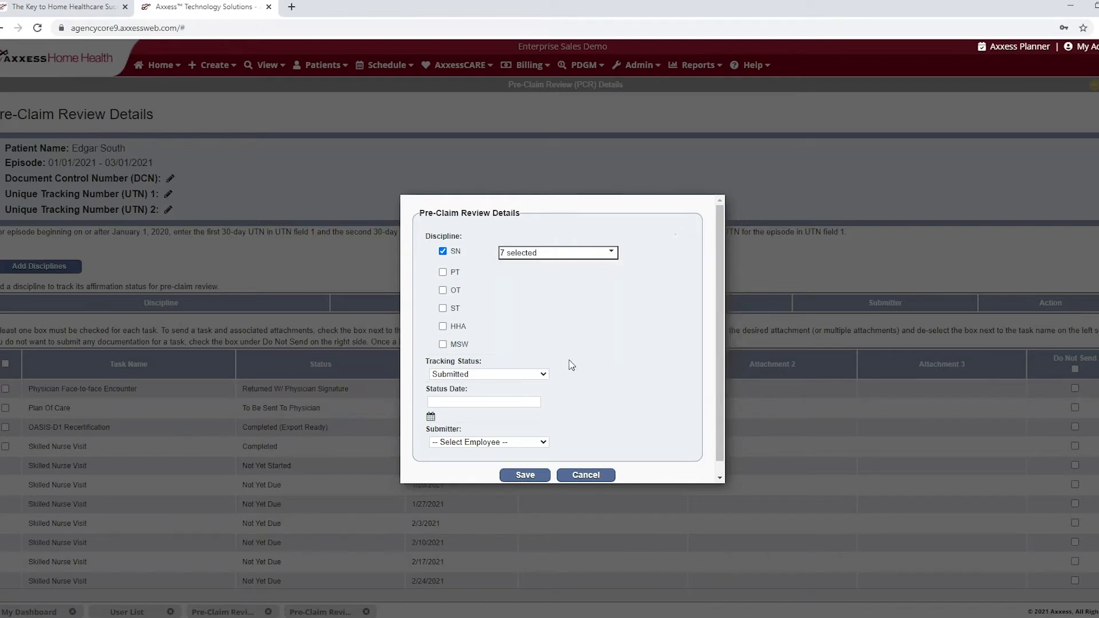
Step: Set the discipline's status date to 01/13/2021, select the submitting employee, and save the entry
left_click(466, 400)
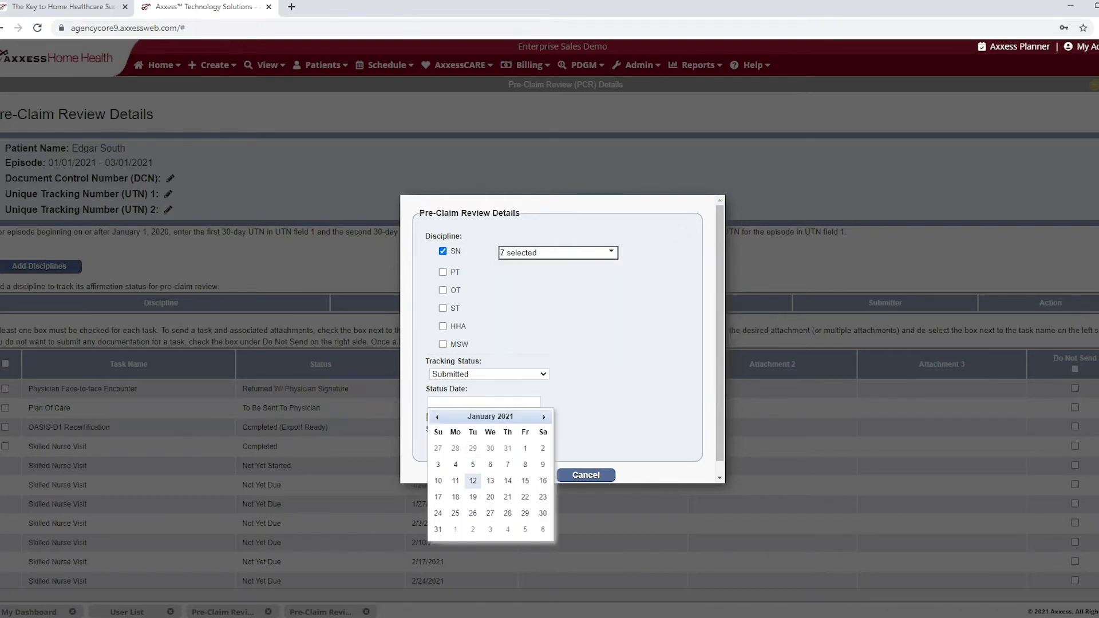
left_click(490, 480)
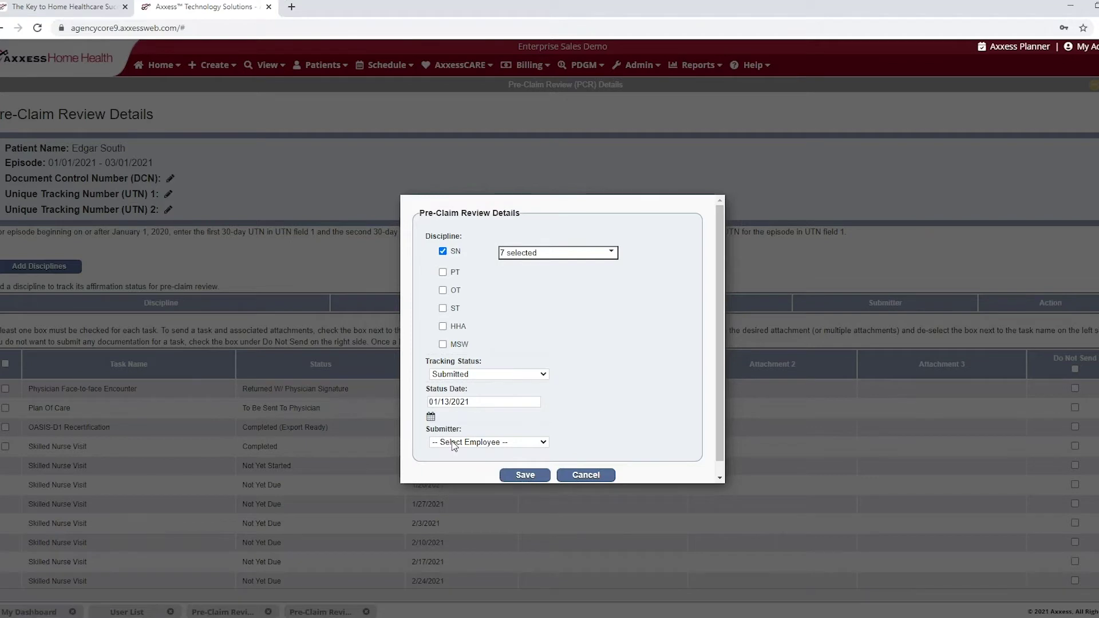
left_click(451, 441)
left_click(468, 392)
scroll(630, 364, "down", 1)
left_click(524, 462)
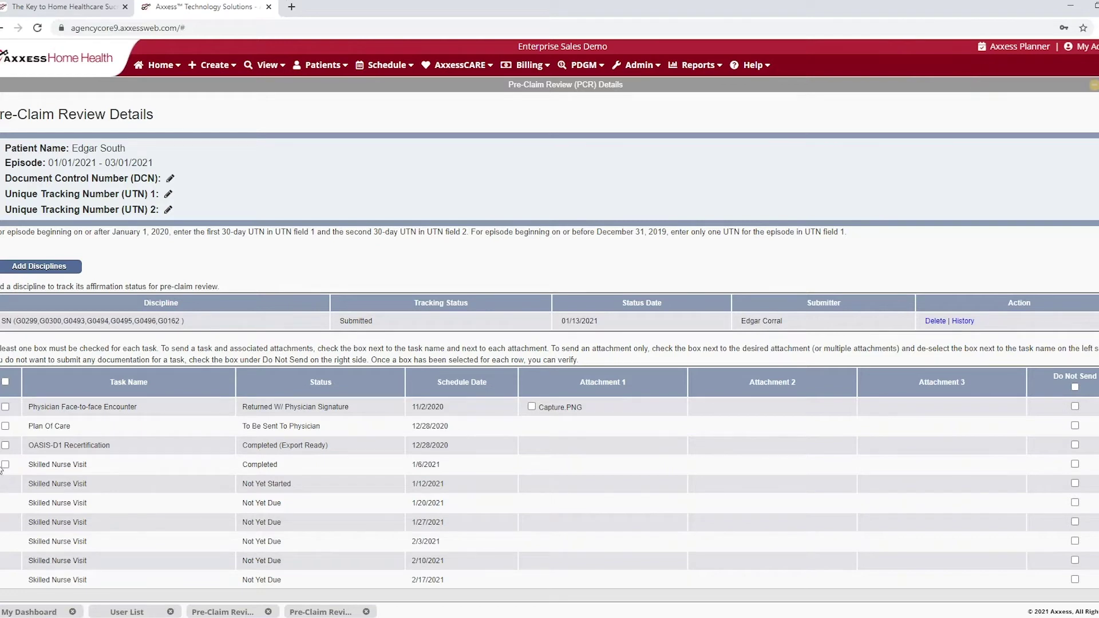
Step: Include the Physician Face-to-face Encounter, the 12/28/2020 Plan Of Care and OASIS-D1 Recertification, and mark all remaining tasks as Do Not Send
left_click(5, 406)
left_click(6, 426)
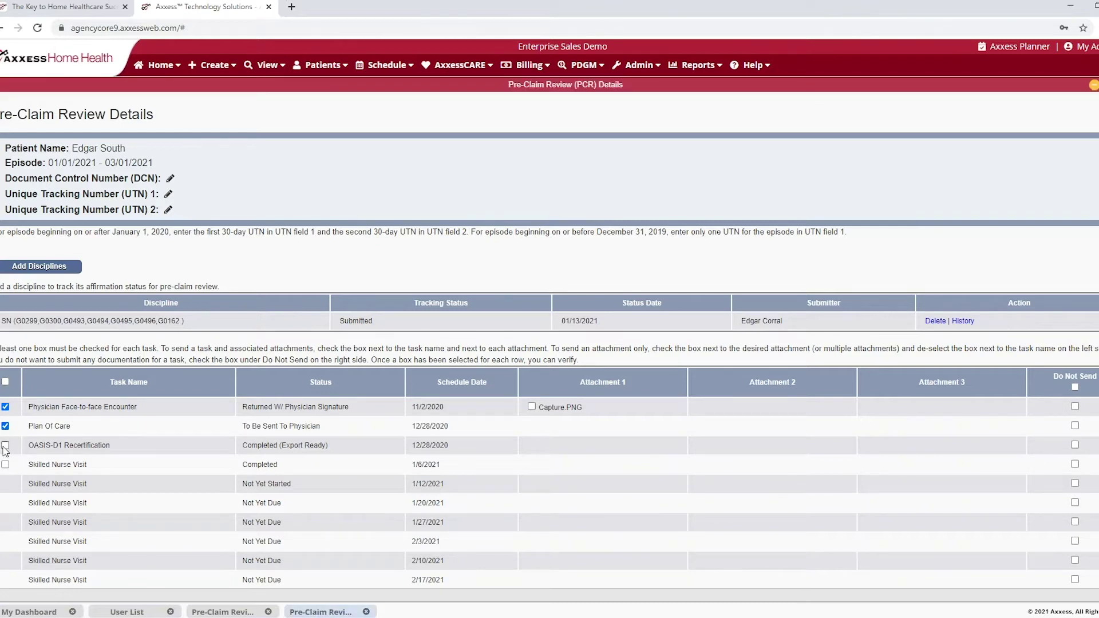
left_click(5, 445)
left_click(1075, 387)
scroll(1077, 390, "down", 1)
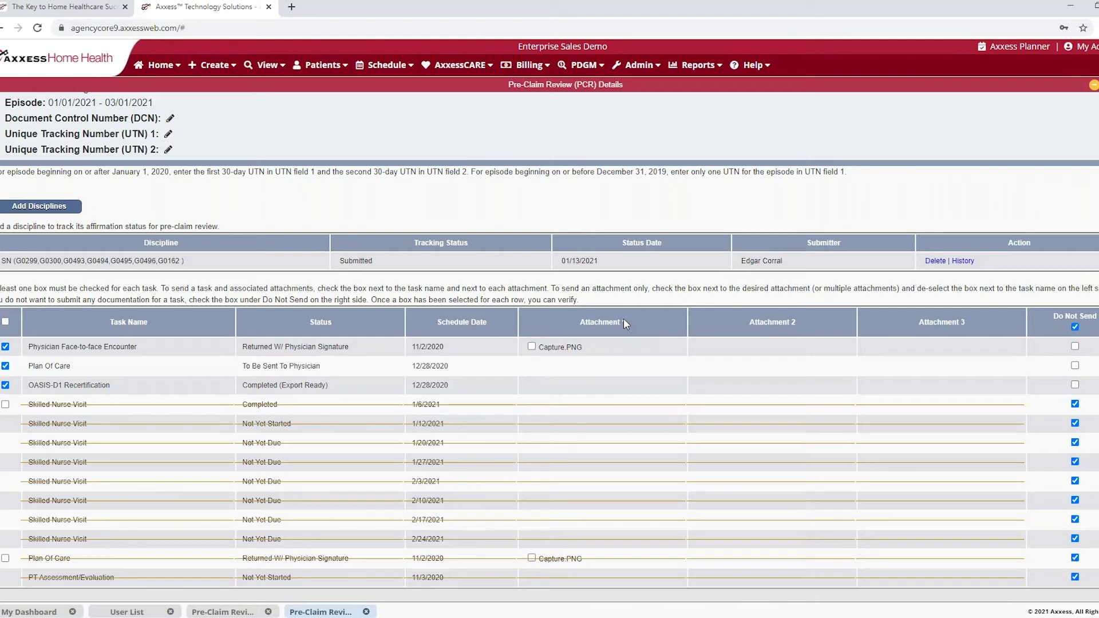
Step: Save the task selections and verify the pre-claim review
scroll(623, 318, "down", 1)
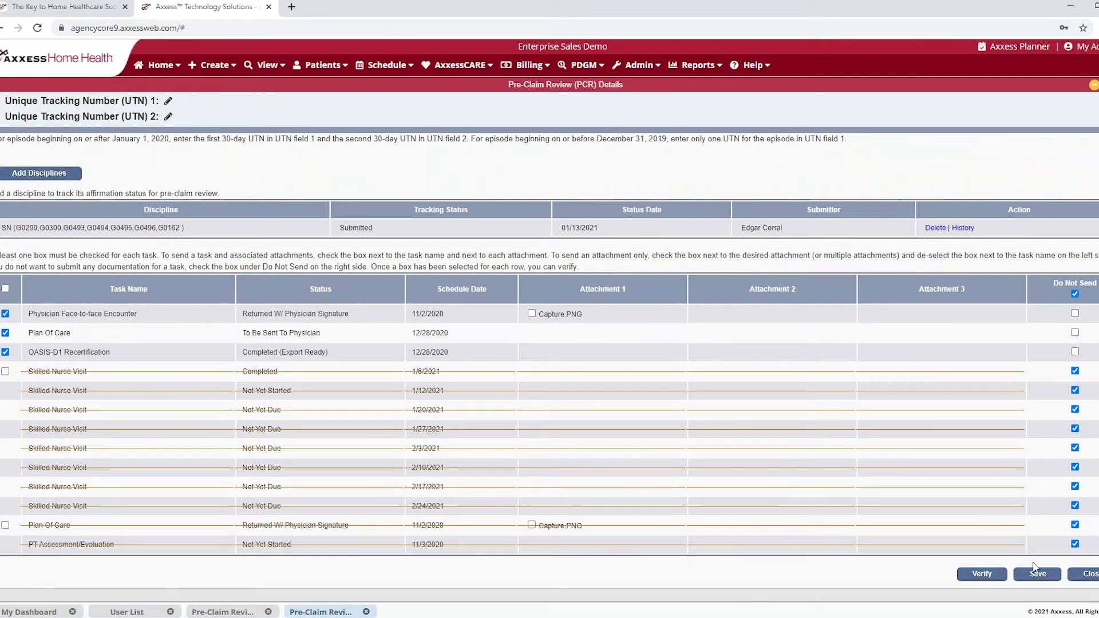
left_click(1037, 574)
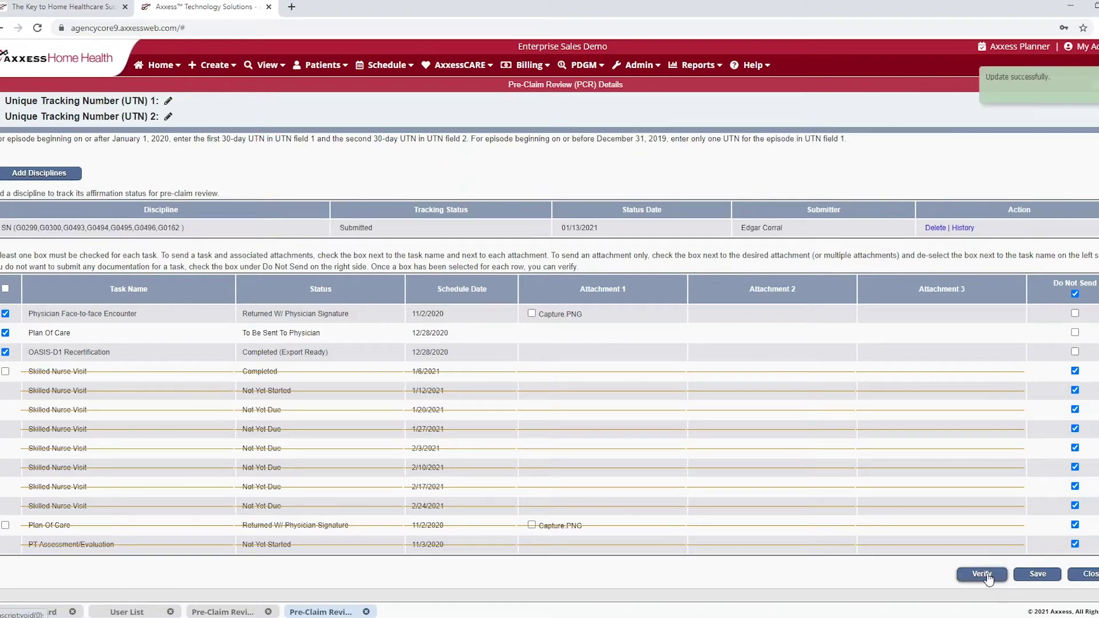
left_click(987, 578)
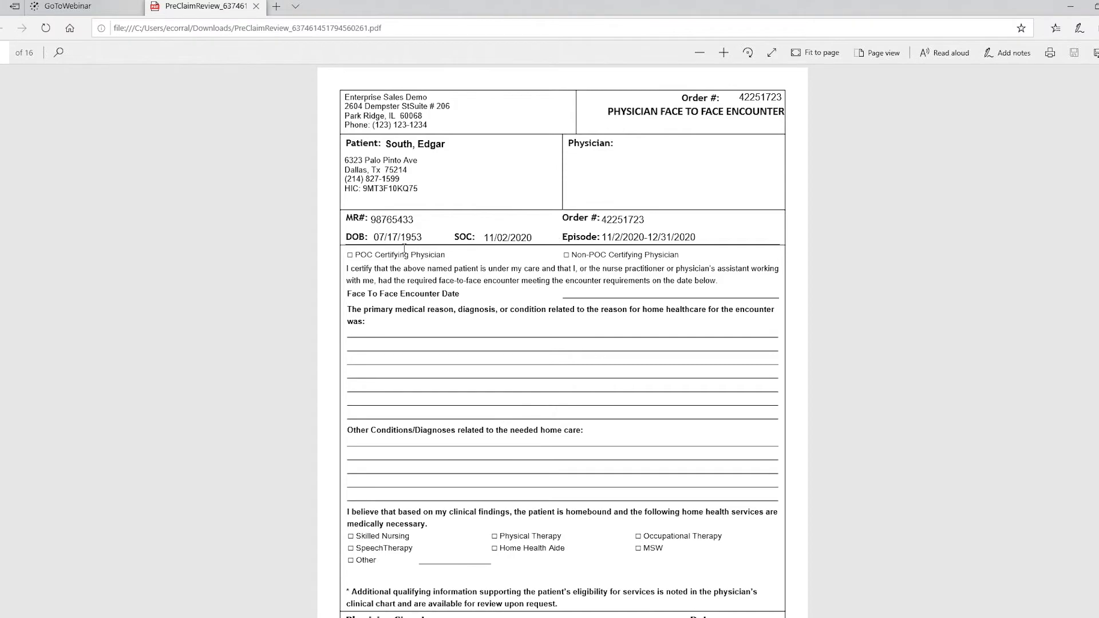
Step: Look through the generated pre-claim review PDF, and mark the ready 1/1/2021 - 3/1/2021 episode as sent
scroll(361, 395, "down", 2)
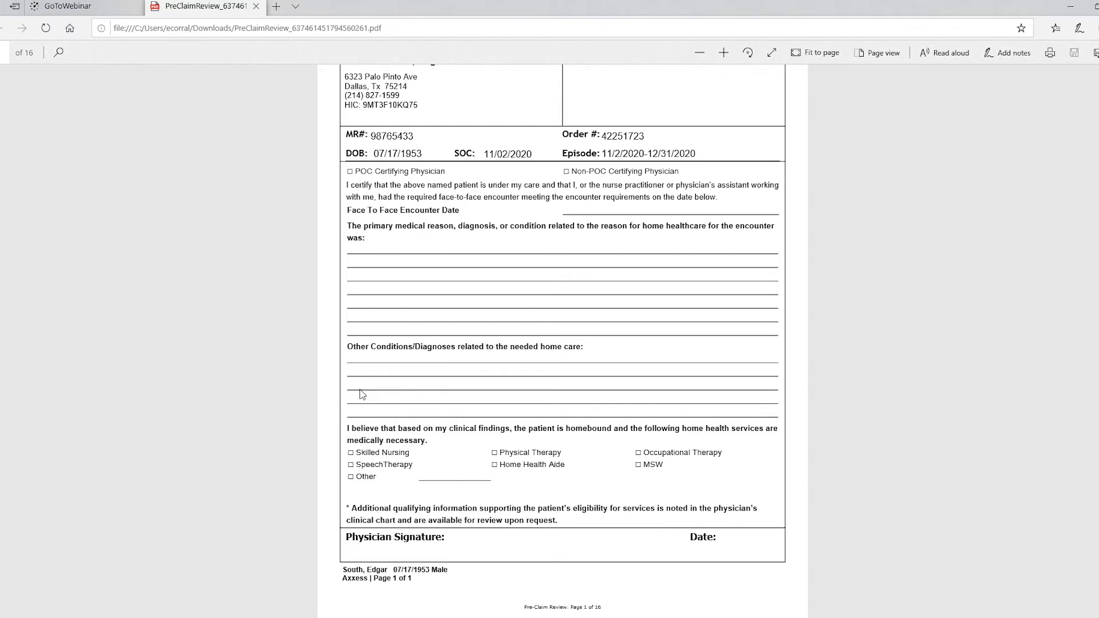
scroll(468, 363, "down", 3)
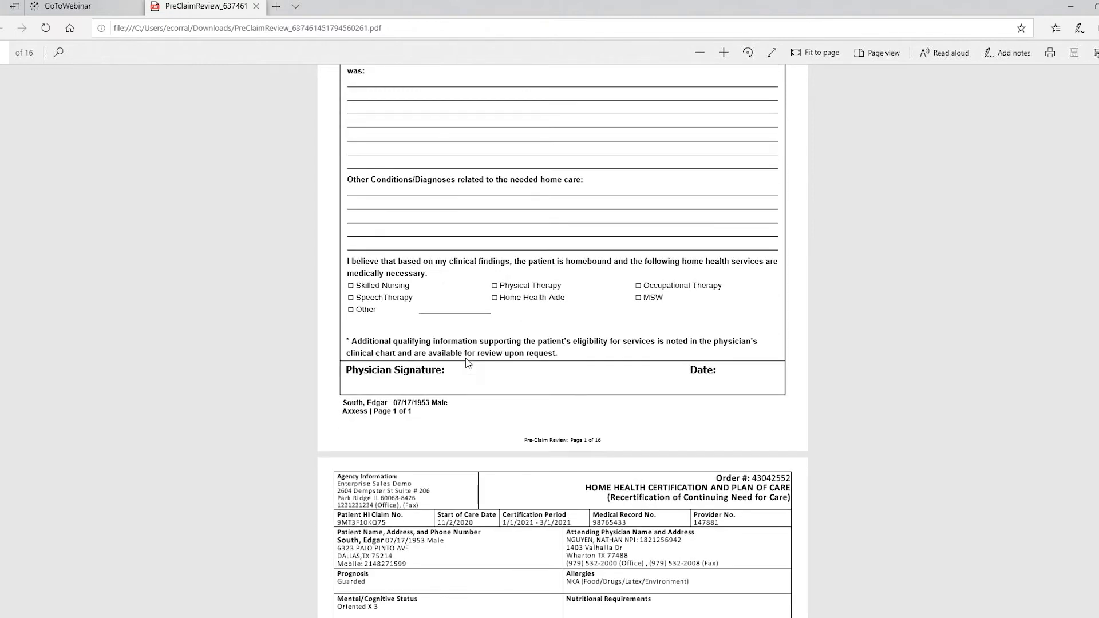
scroll(468, 363, "down", 2)
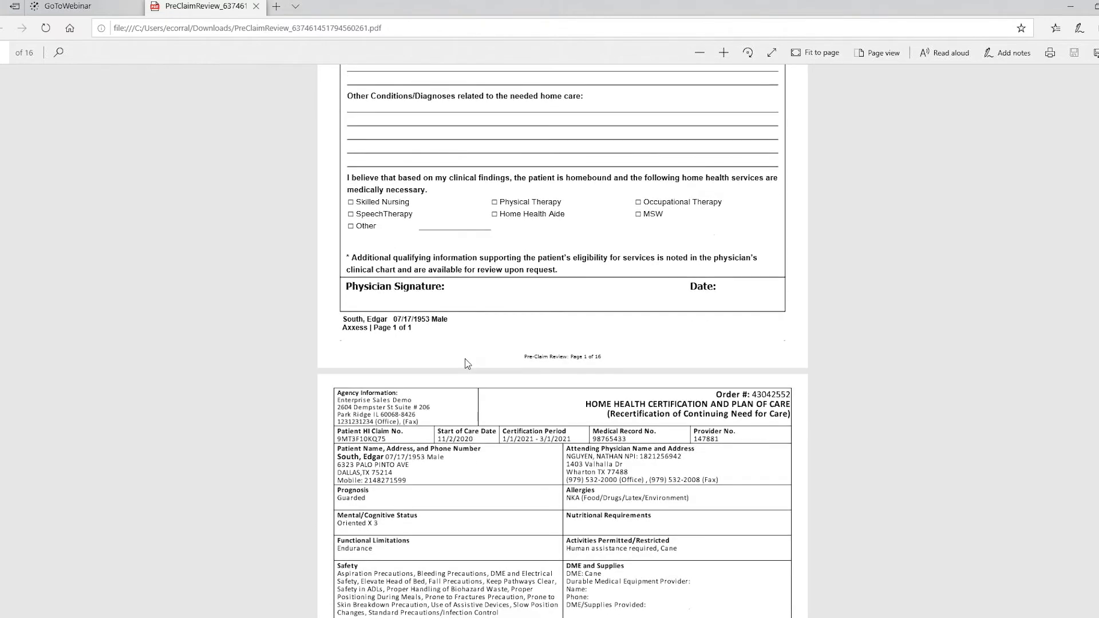
left_click(1091, 7)
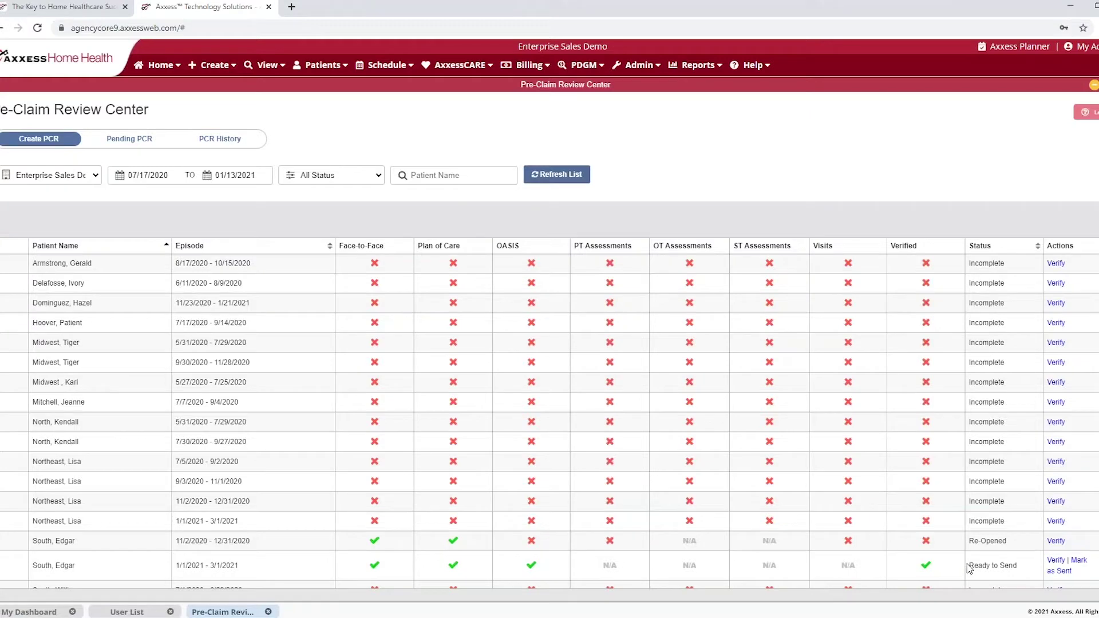
left_click(1079, 566)
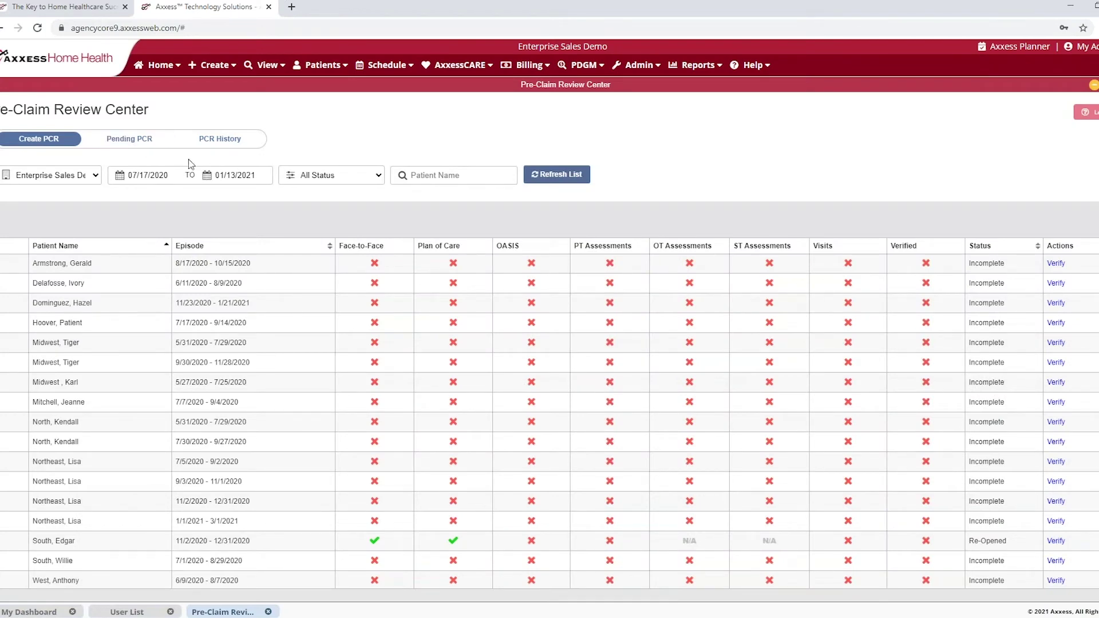
Step: Add the Document Control Number to the pending pre-claim review for the 1/1/2021 - 3/1/2021 episode
left_click(143, 148)
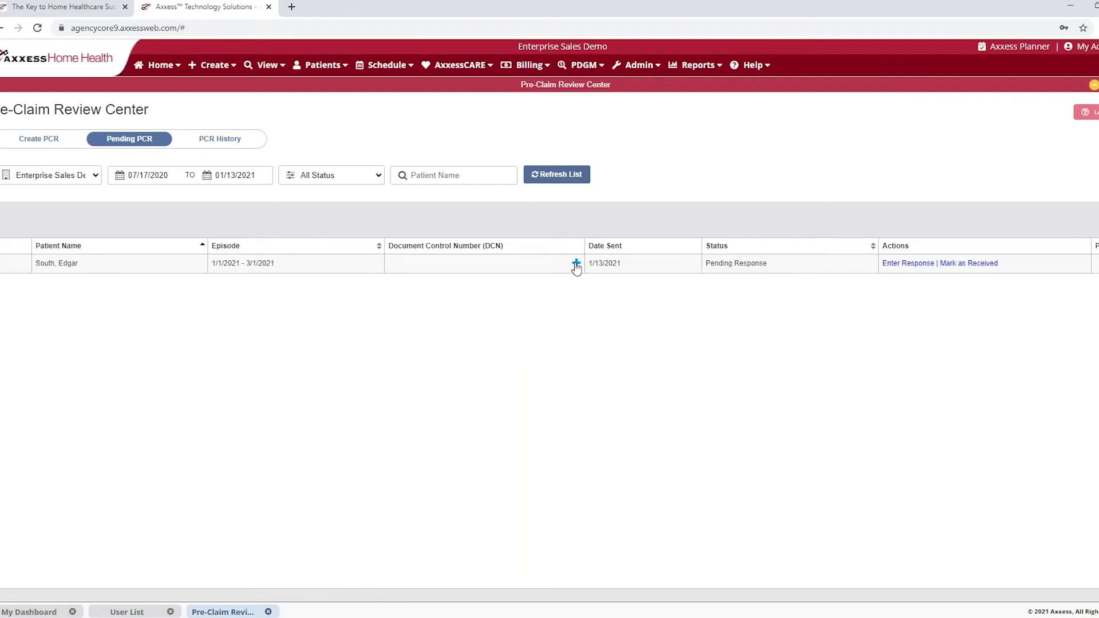
left_click(576, 264)
type("123456")
left_click(498, 323)
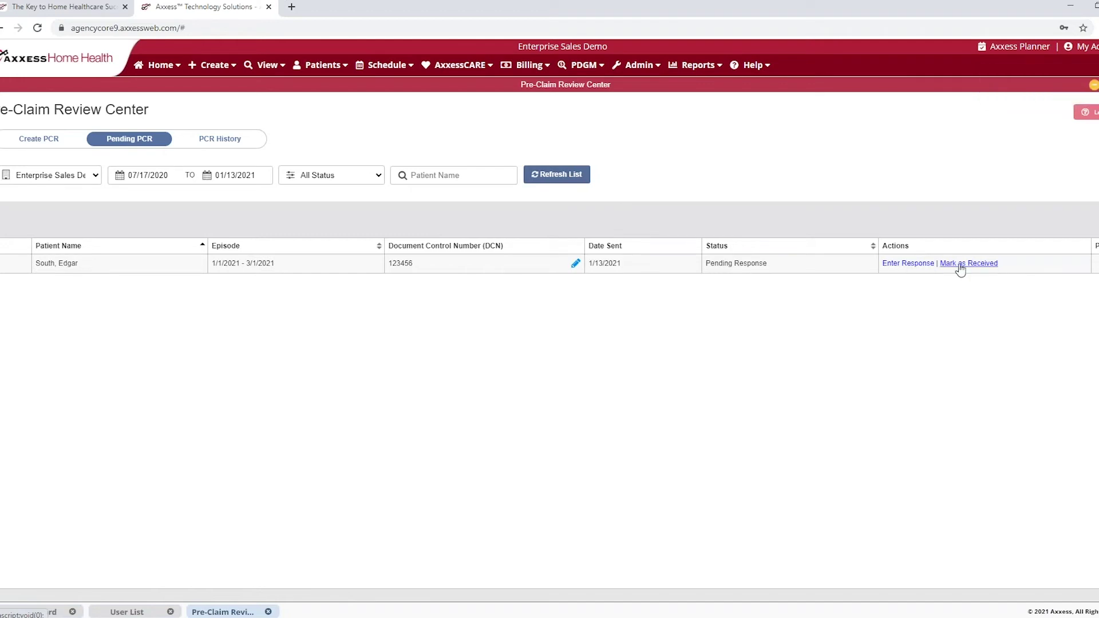
Step: Start the response for the pending review and save the Unique Tracking Numbers for both 30-day periods in UTN 1 and UTN 2
left_click(909, 264)
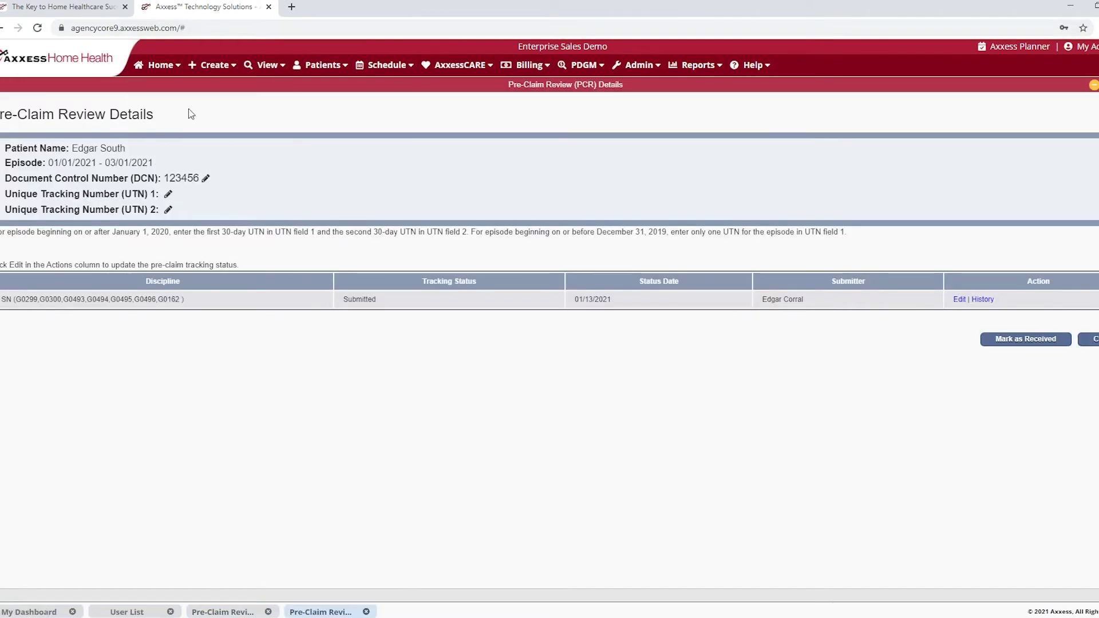
left_click(169, 195)
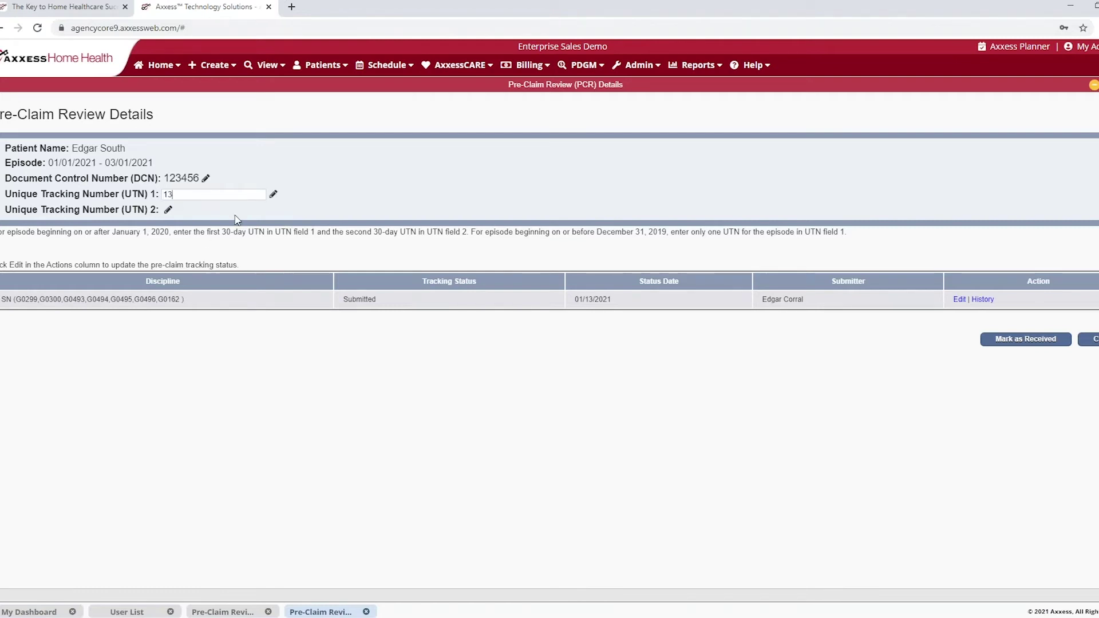
type("1323456")
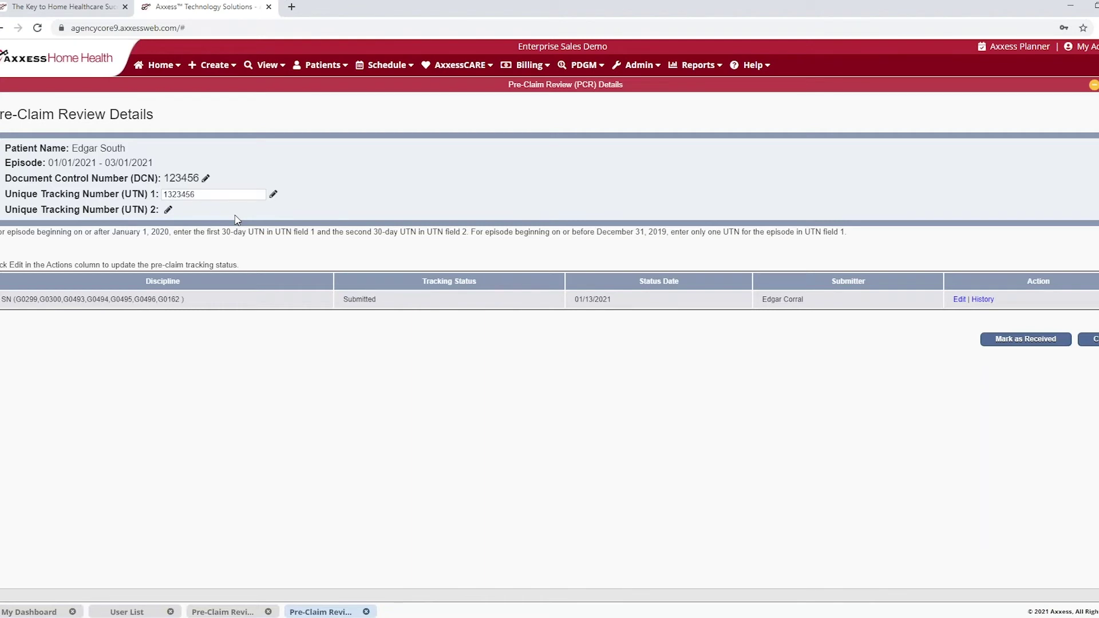
left_click(273, 194)
left_click(168, 210)
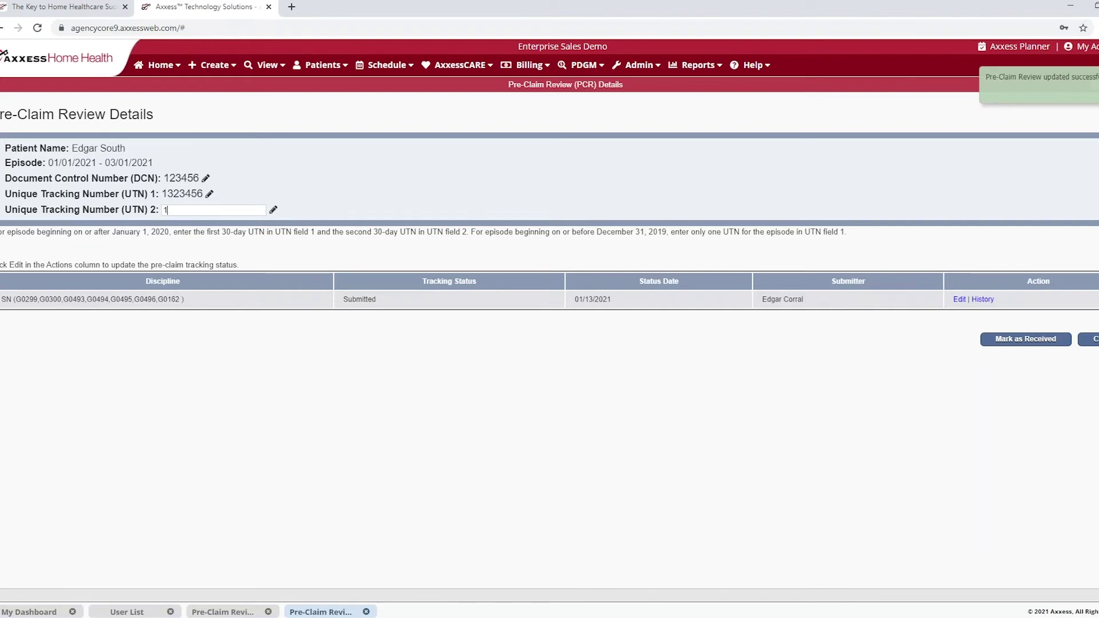
type("123456")
left_click(273, 211)
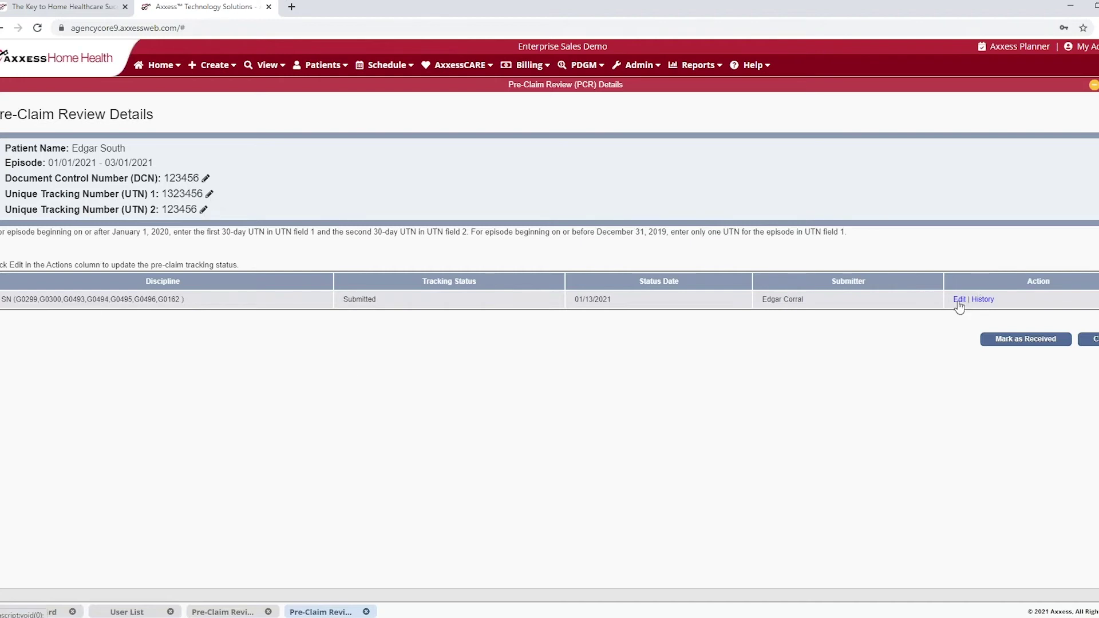
Step: Set the SN discipline's tracking status to Affirmed and save the change
left_click(959, 300)
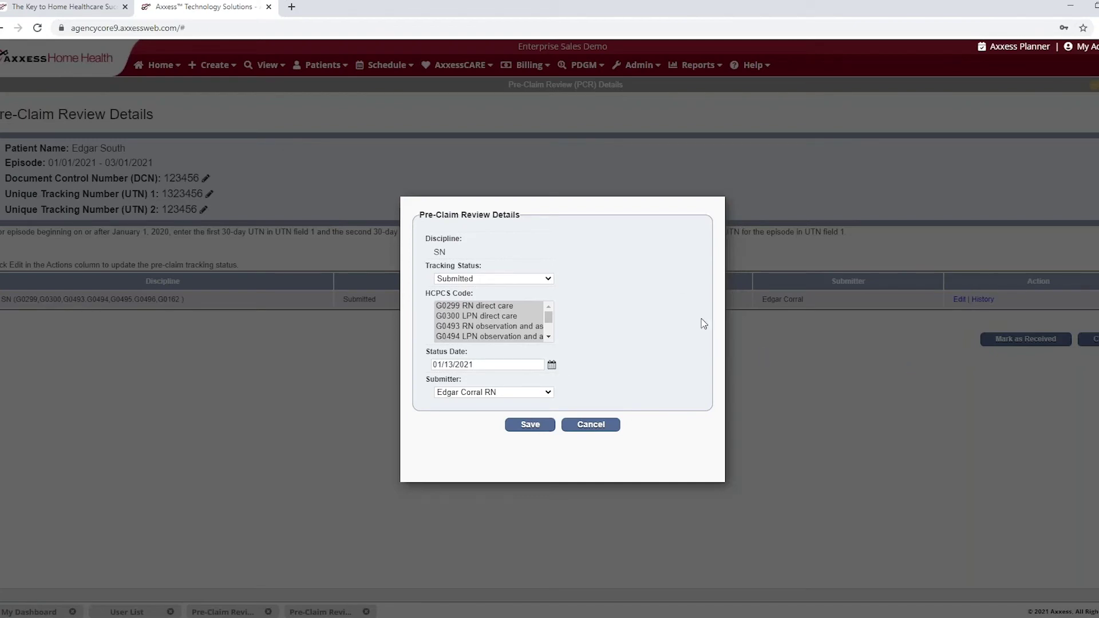
left_click(524, 281)
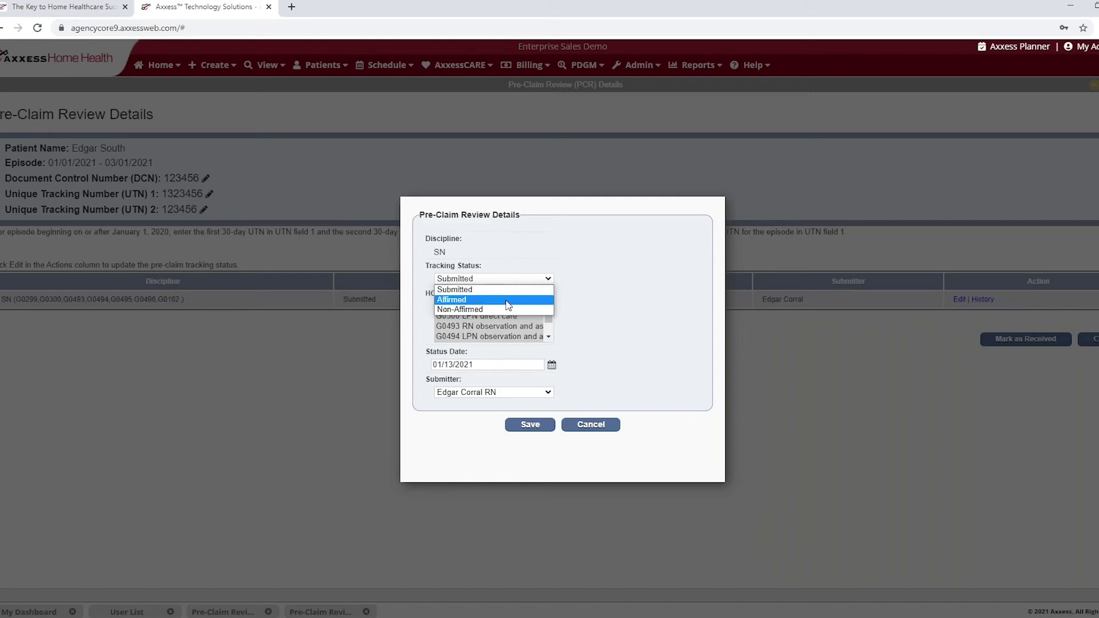
left_click(507, 303)
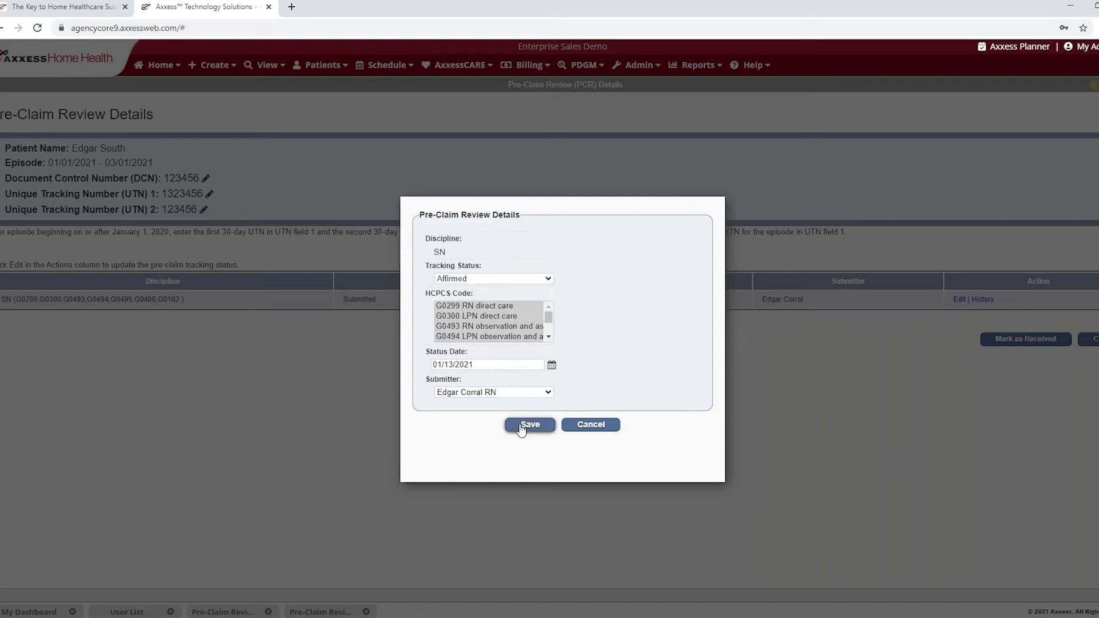
left_click(521, 426)
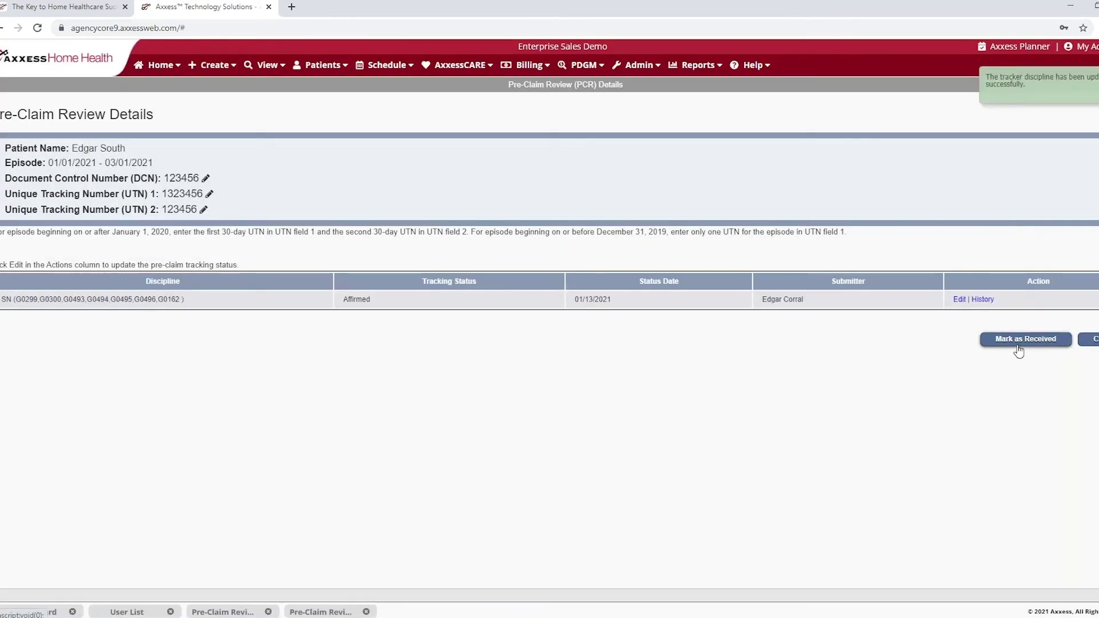
Step: Mark the pre-claim review as received and display the PCR history
left_click(1018, 347)
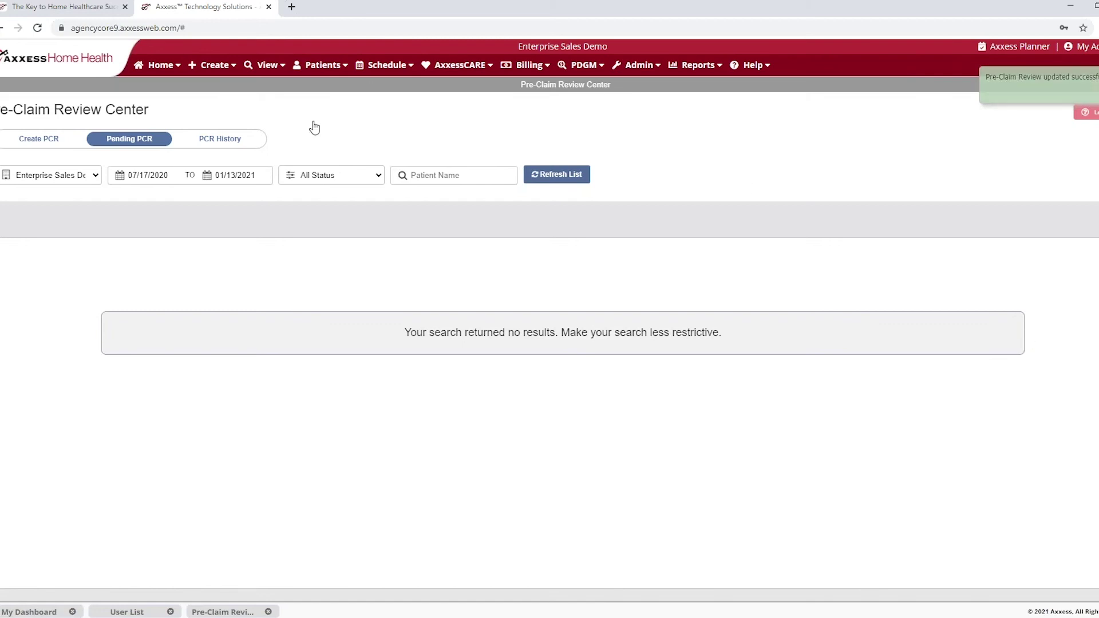
left_click(238, 143)
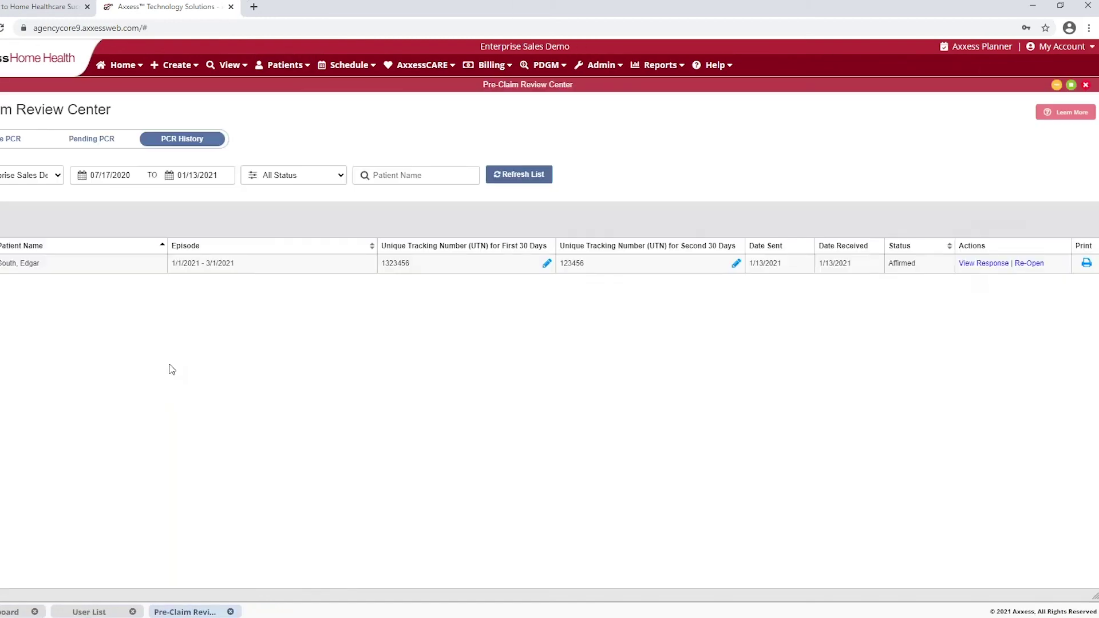